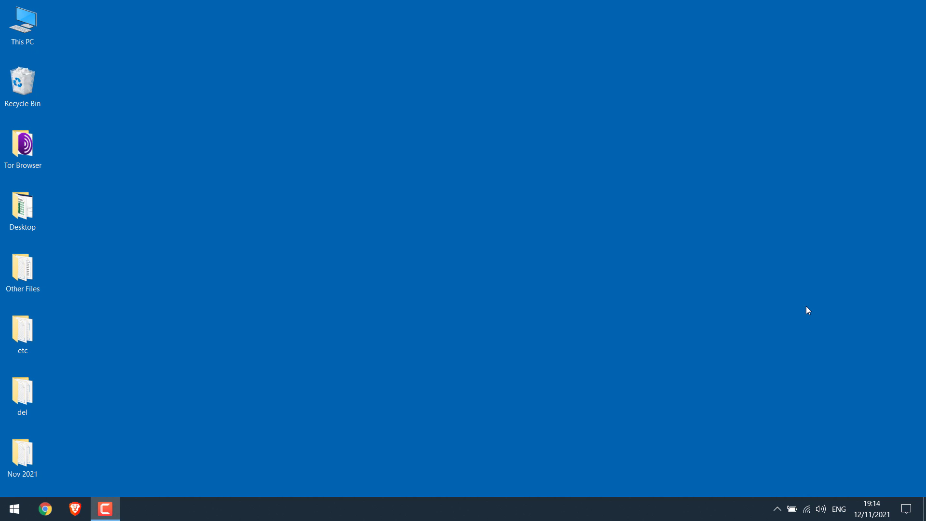
Search Google for 'clownfish' in Chrome.
click(41, 503)
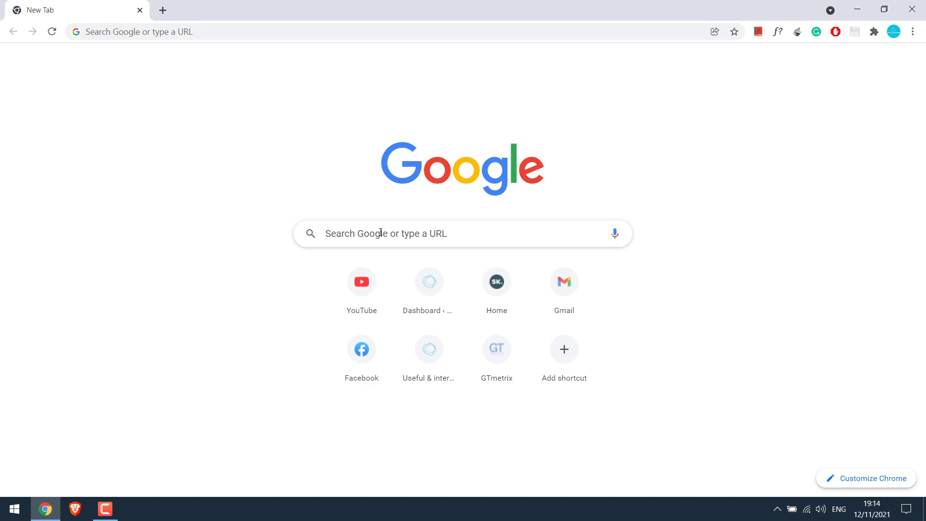
click(380, 233)
text(clownfish)
key(Return)
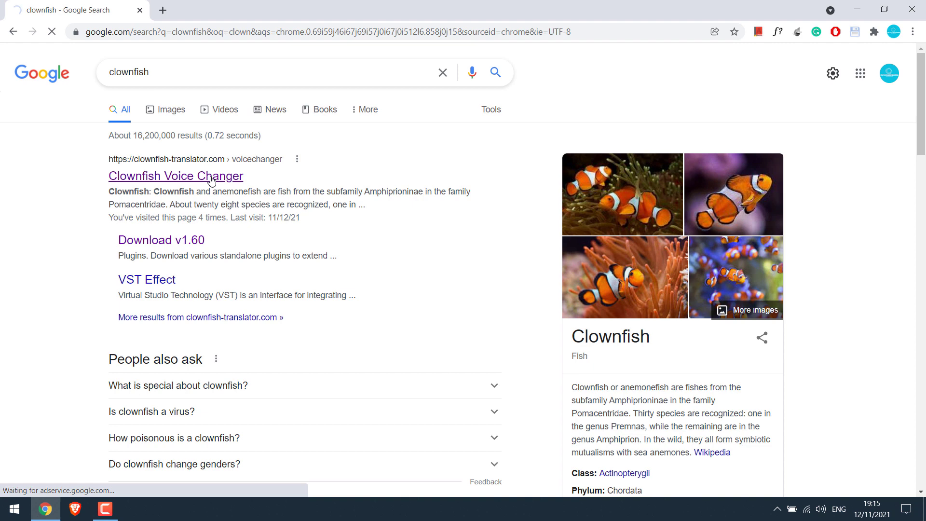
Download the 64-bit installer VoiceChanger64f(1.60).exe from the Clownfish Voice Changer website.
click(212, 181)
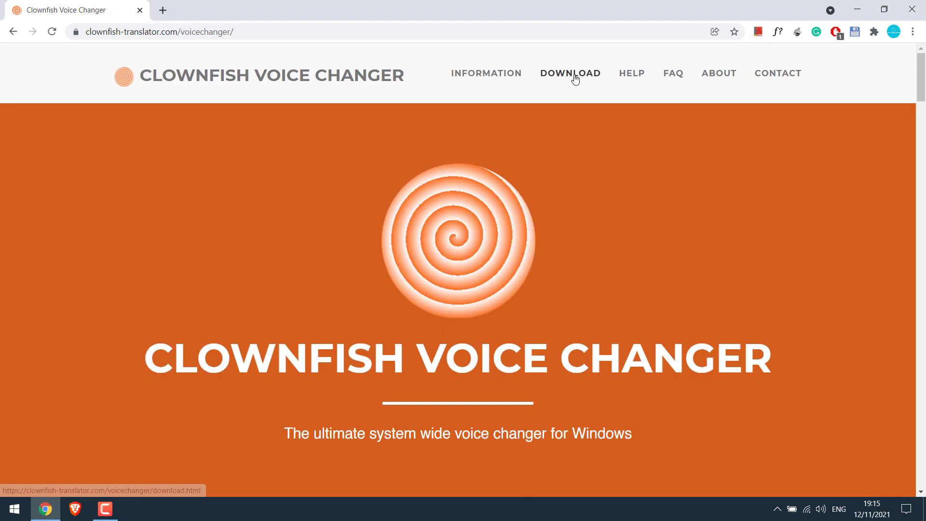
click(575, 80)
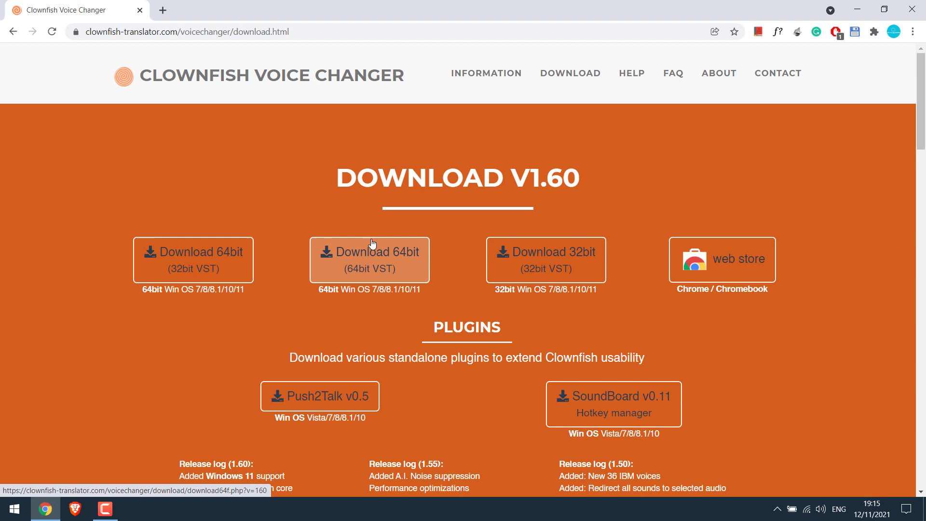
click(381, 252)
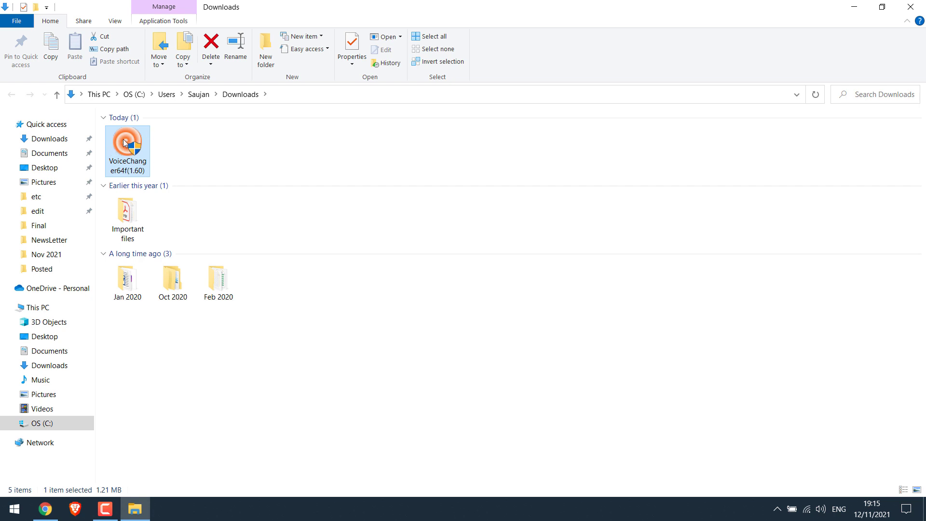
Run VoiceChanger64f(1.60).exe and install it with the default components and install folder.
double_click(123, 139)
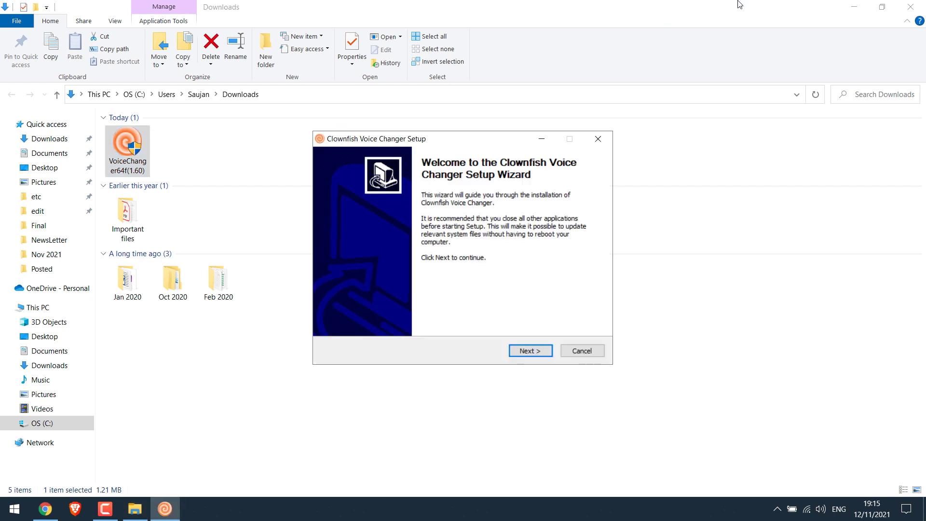
click(911, 7)
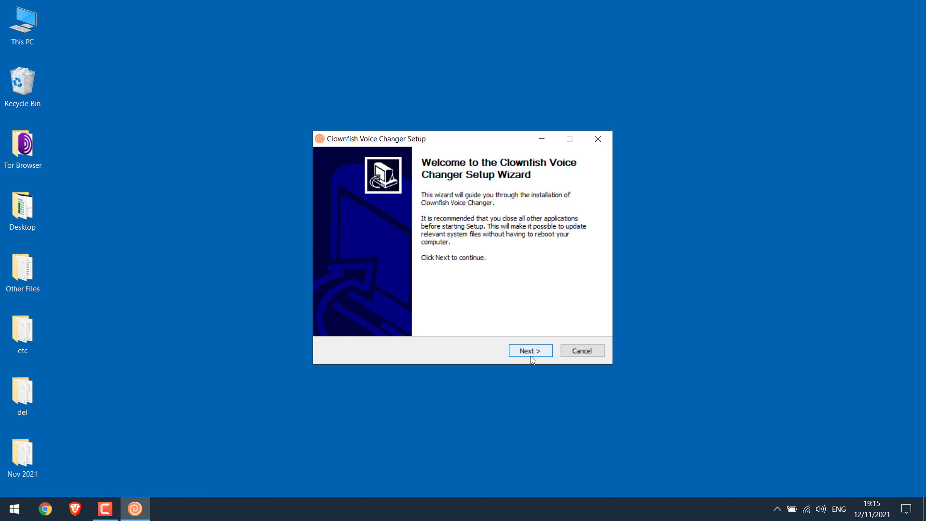
click(530, 350)
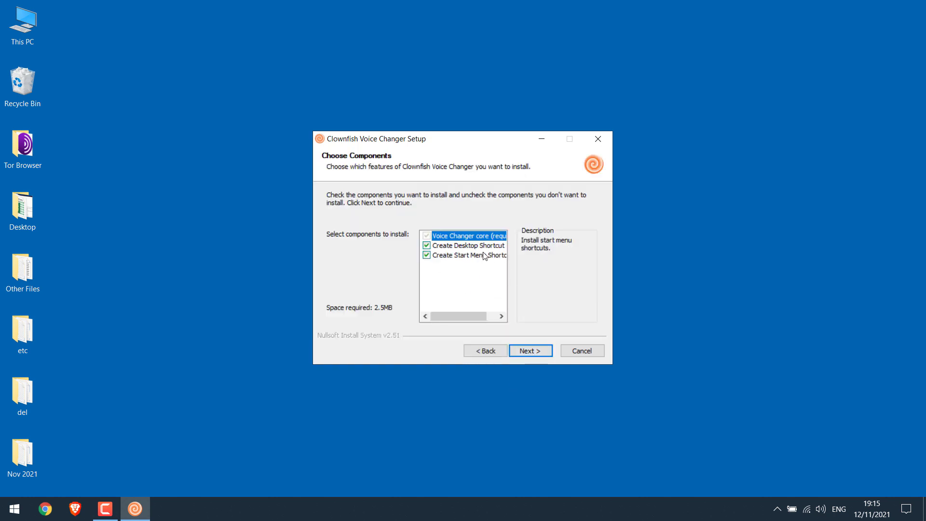
click(526, 350)
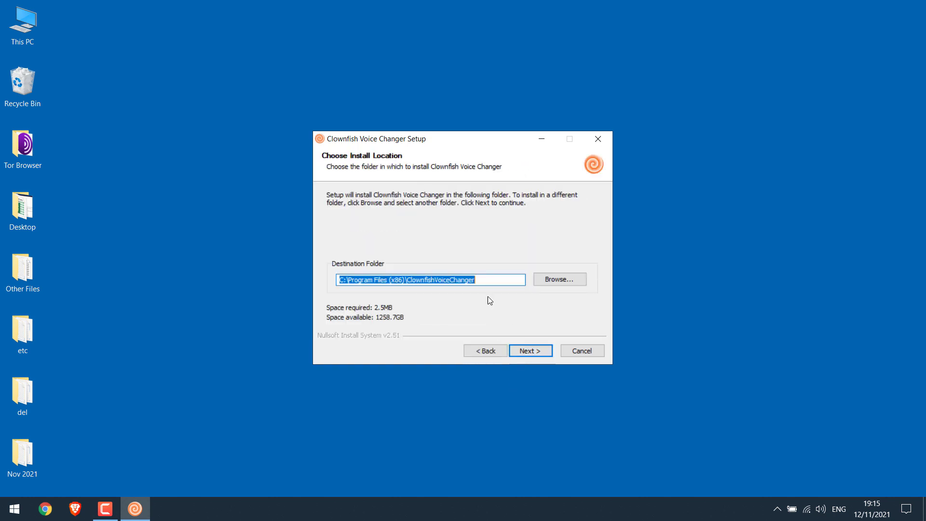
click(534, 352)
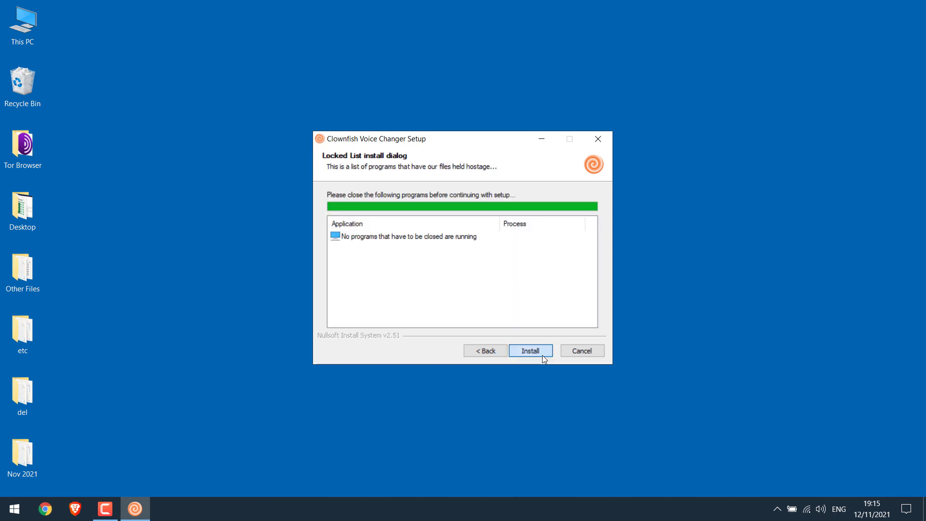
click(542, 355)
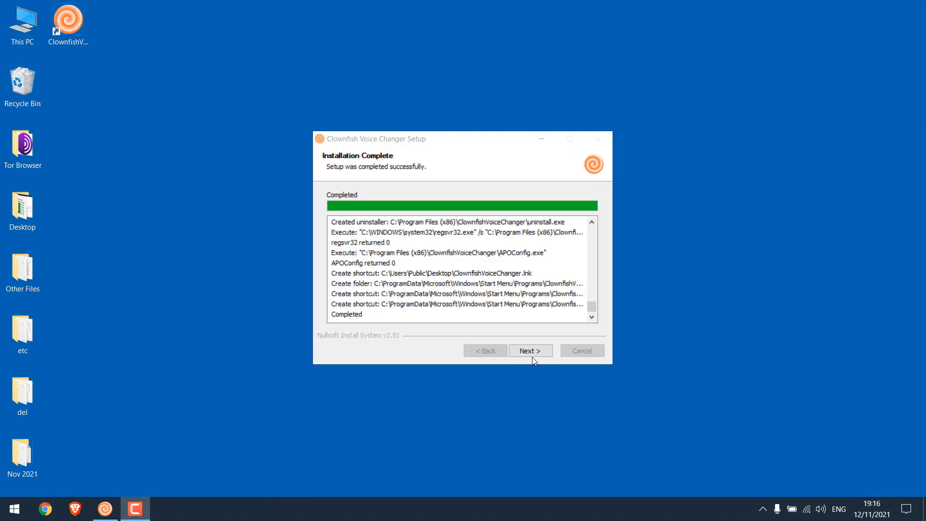
click(533, 352)
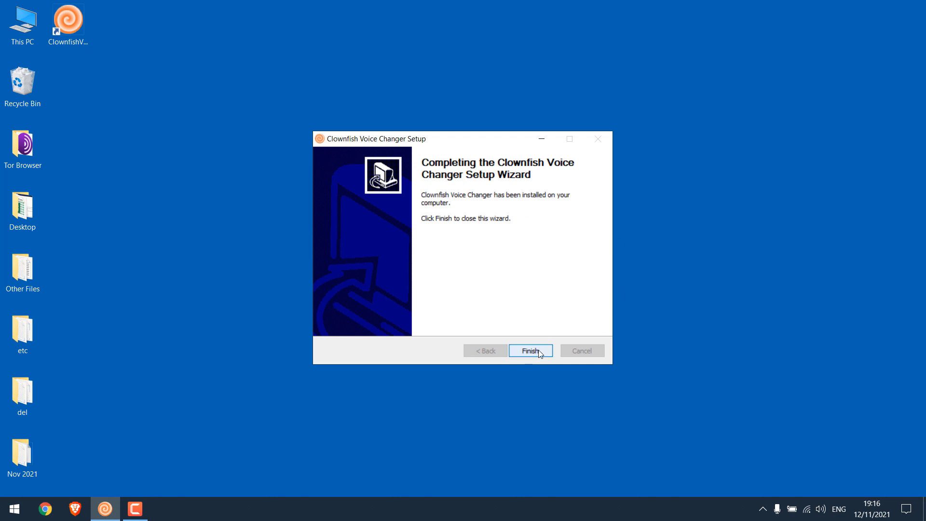
click(539, 354)
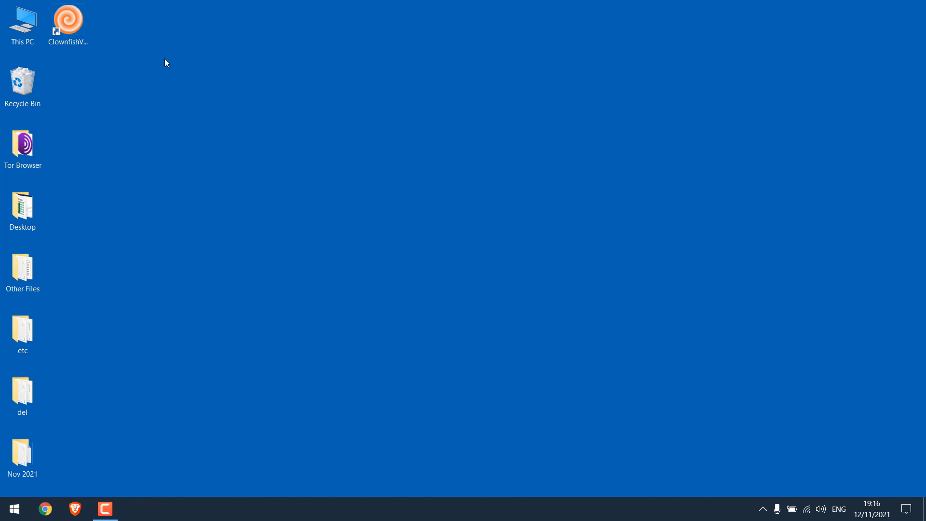
Launch ClownfishVoiceChanger from a Start menu search for 'clown'.
click(7, 511)
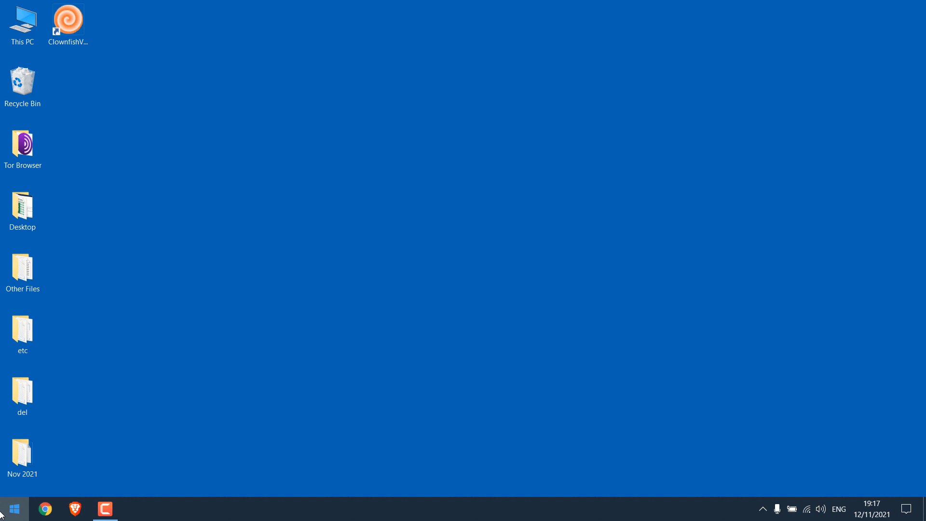
click(2, 513)
text(clown)
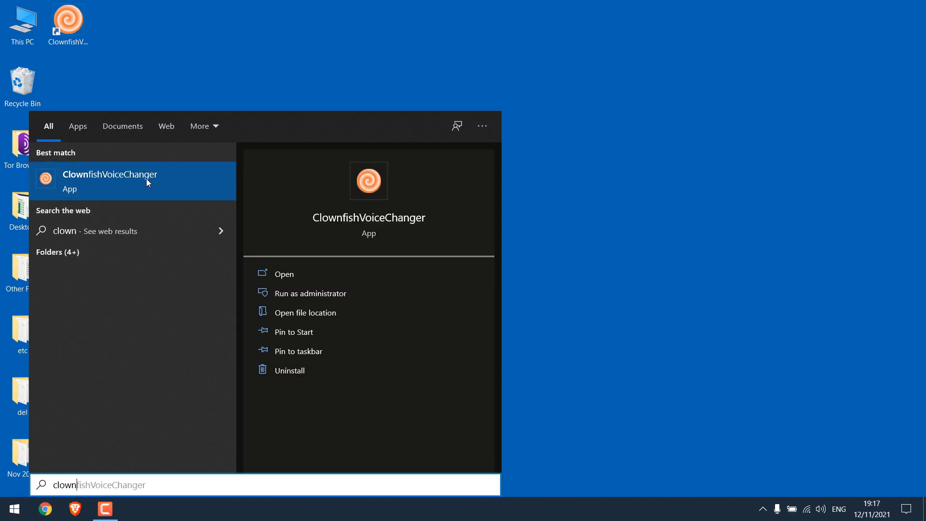
click(122, 180)
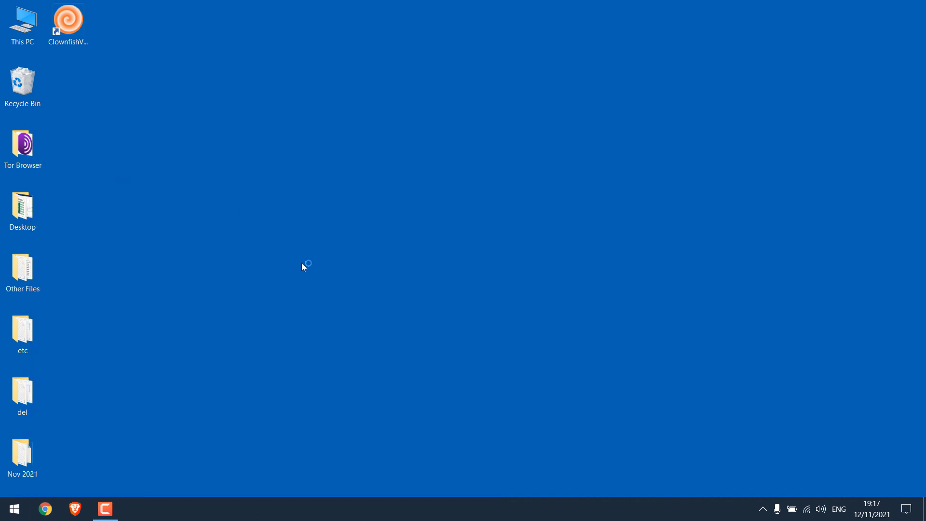
Open Setup > System Integration from the Clownfish tray icon's menu.
click(763, 509)
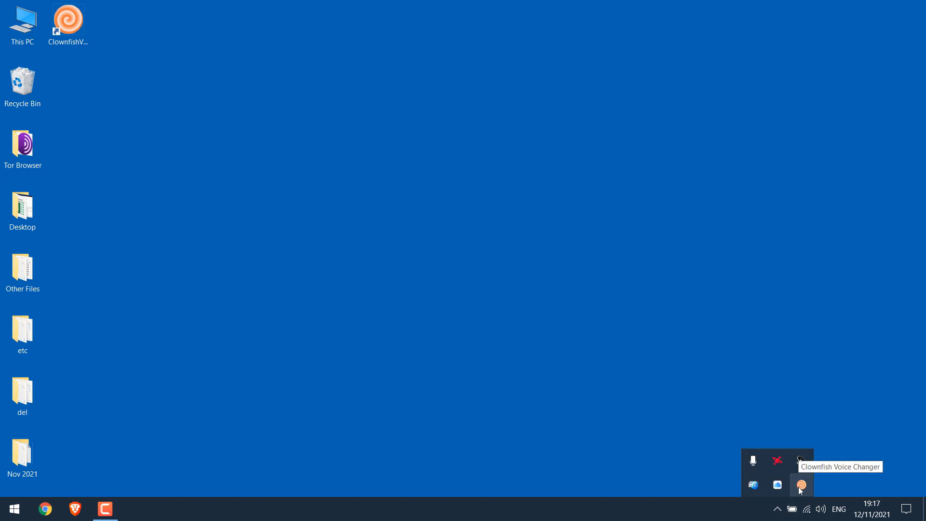
right_click(800, 491)
mouse_move(854, 394)
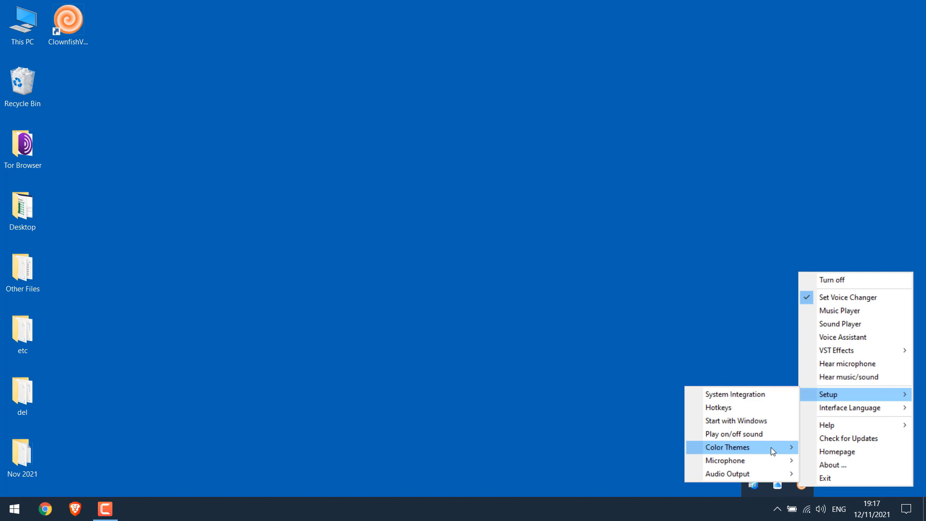
mouse_move(741, 461)
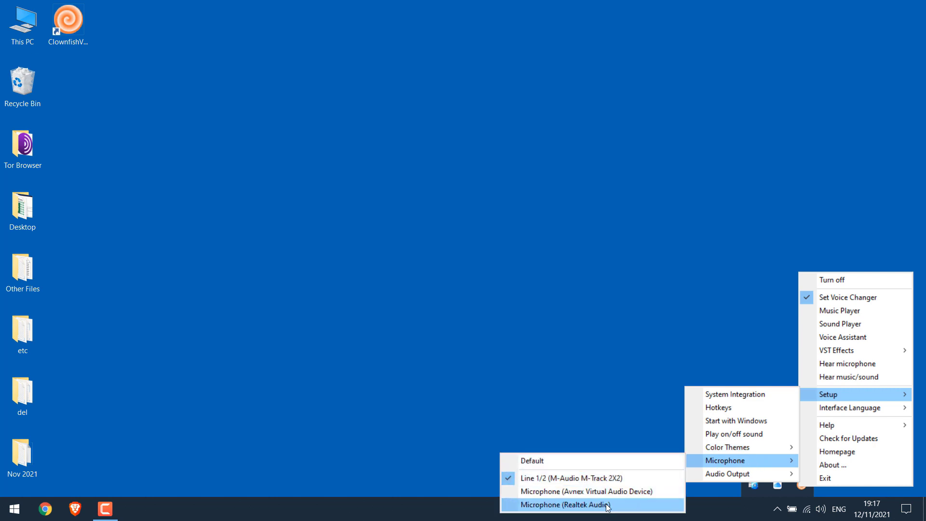
click(576, 480)
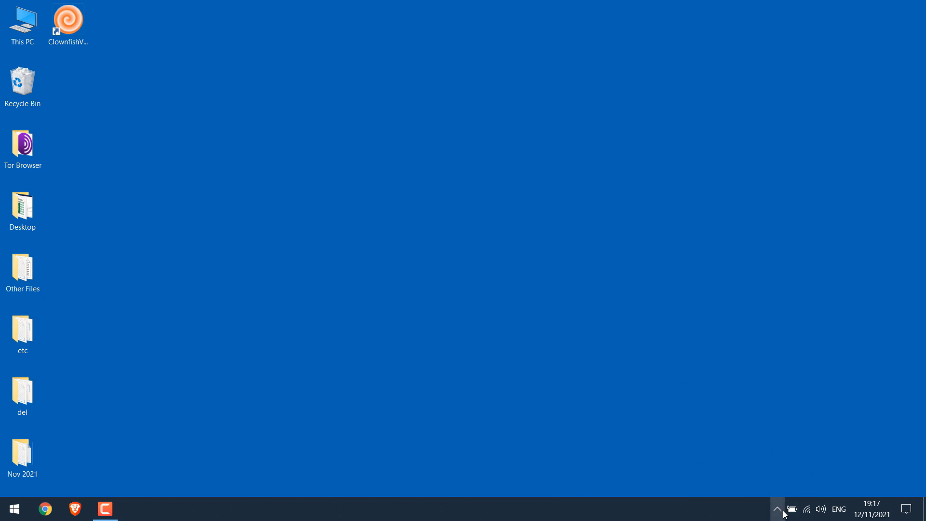
click(775, 511)
right_click(801, 486)
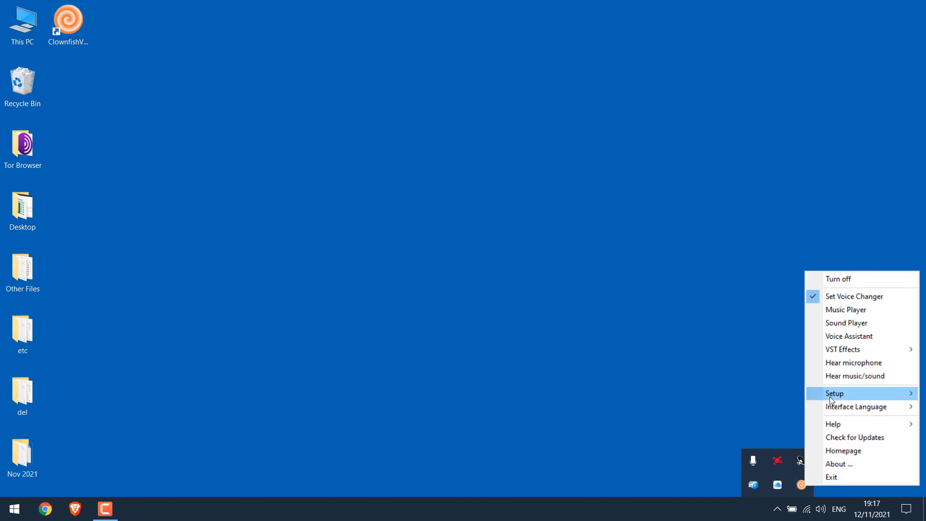
click(740, 393)
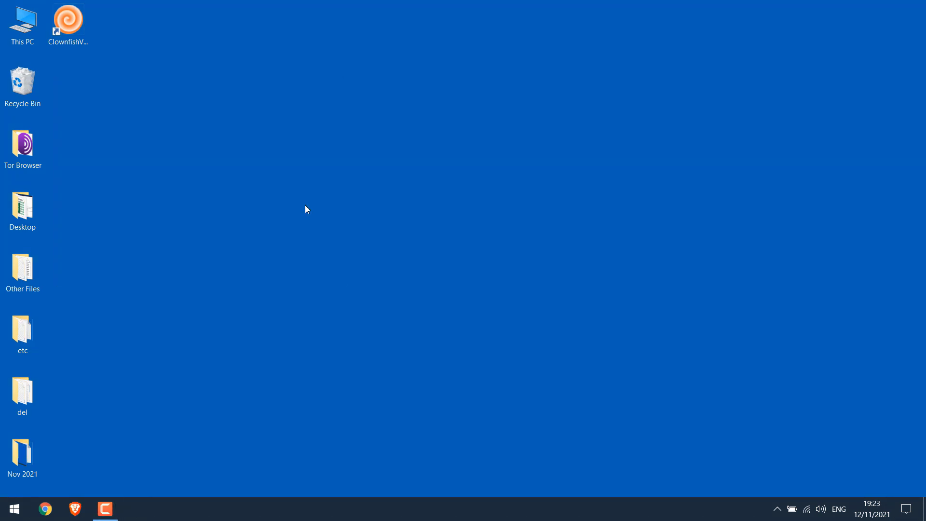
Install the voice changer on the MIDI device and close the Setup dialog.
click(298, 240)
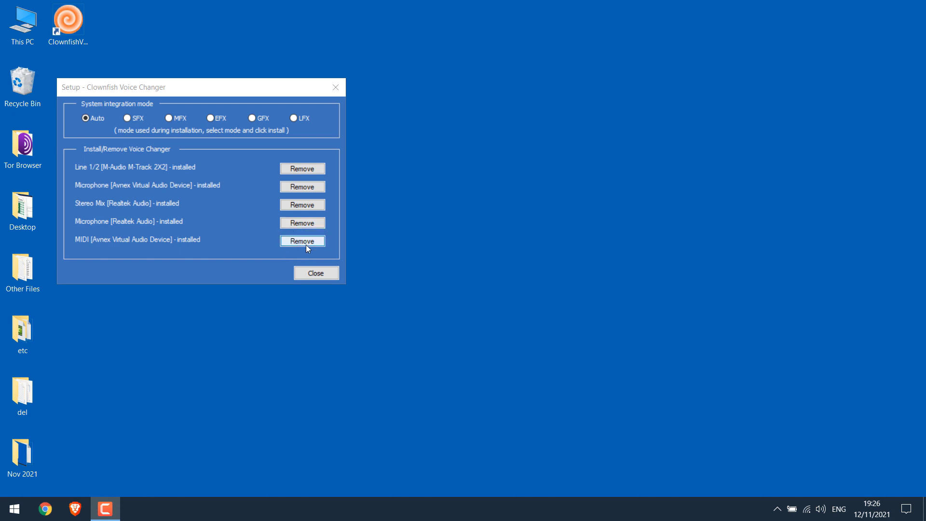
click(317, 273)
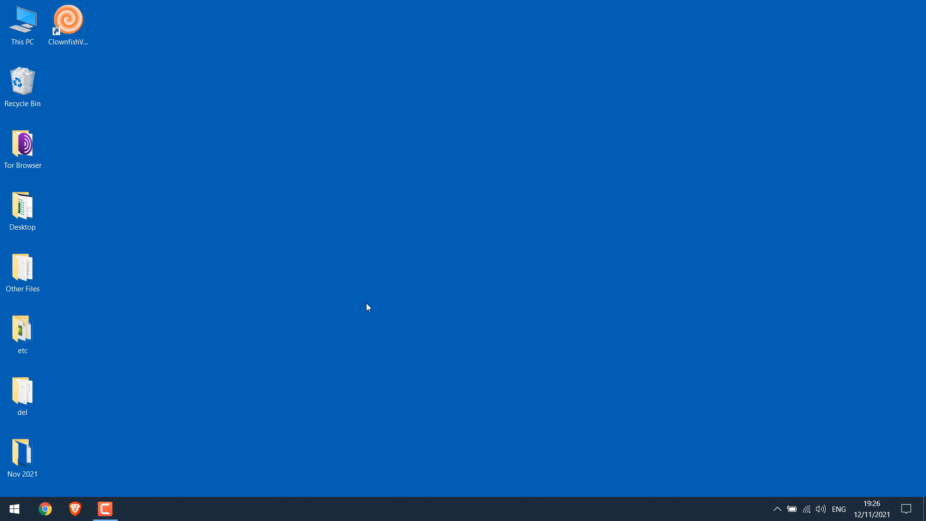
Open the Set Voice Changer window from the Clownfish tray menu.
click(777, 509)
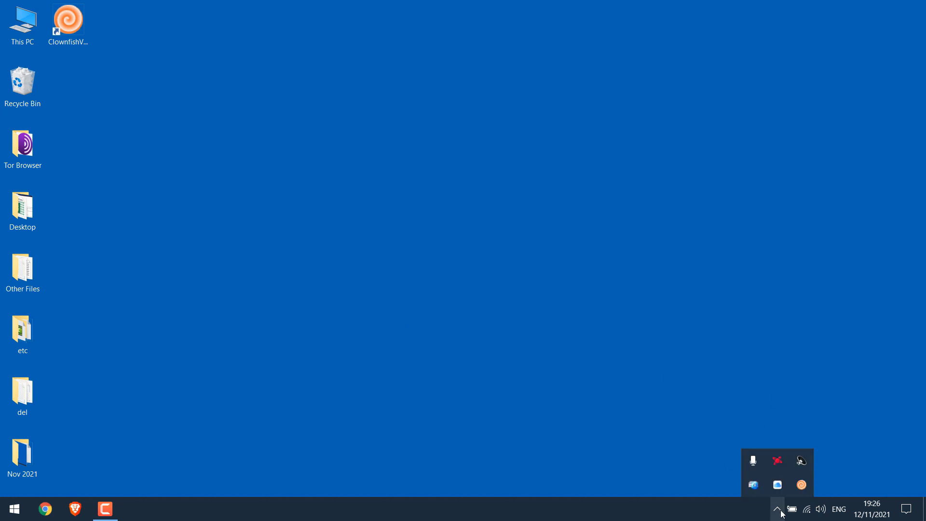
right_click(804, 485)
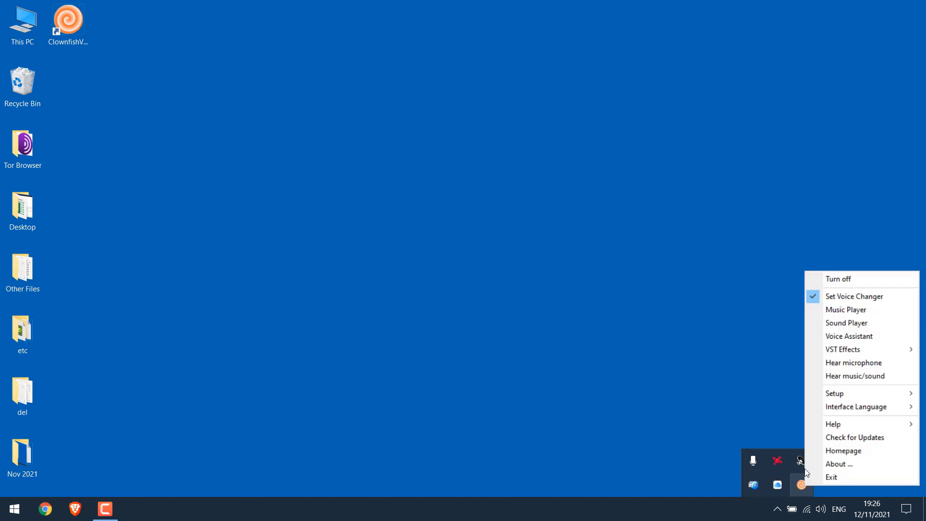
click(831, 296)
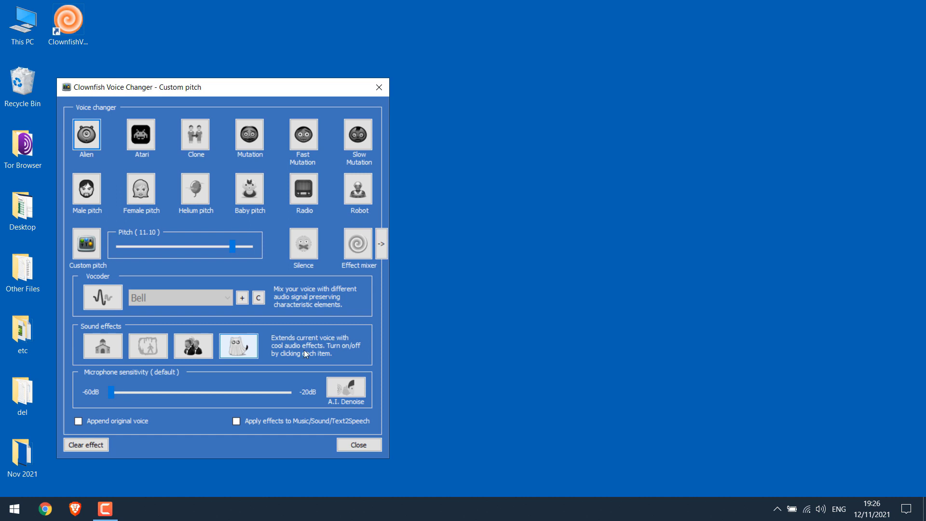
Toggle the voice changer off and on from the tray icon, then return to the window.
click(780, 511)
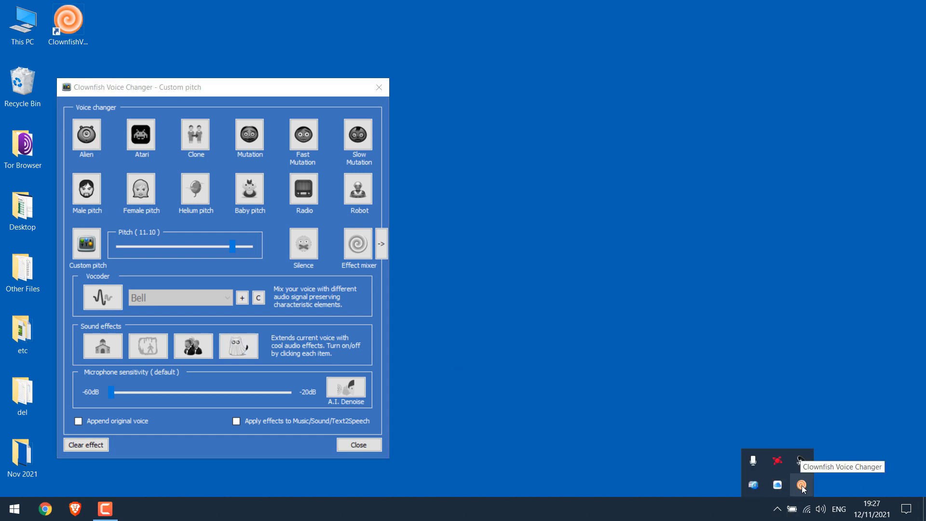
right_click(802, 487)
click(833, 279)
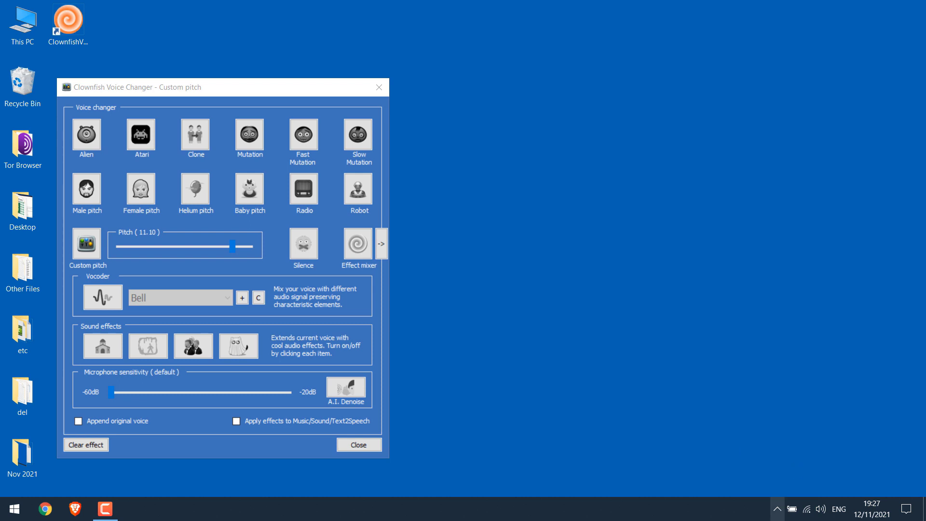
click(778, 511)
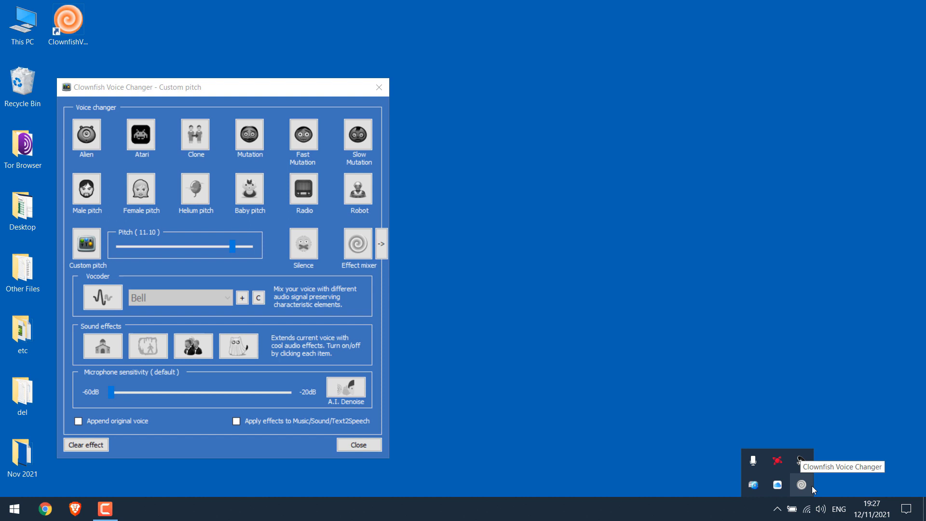
click(804, 489)
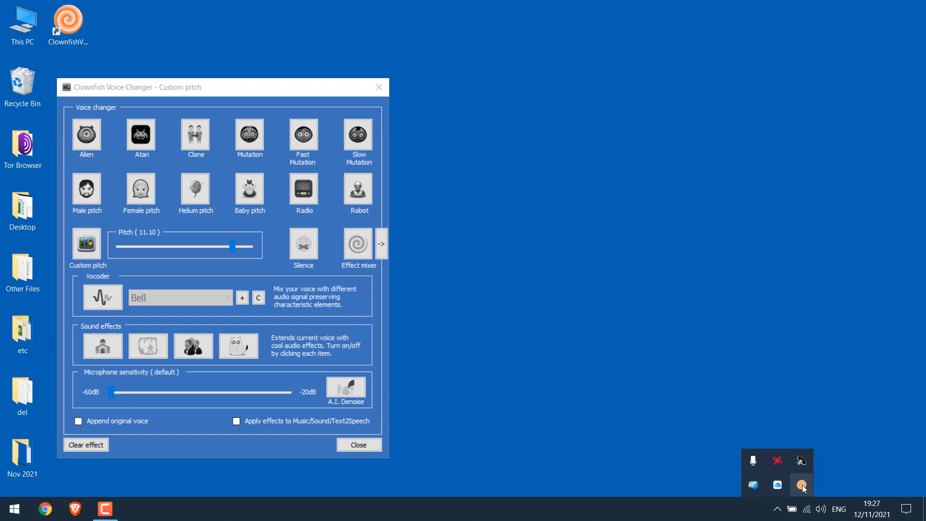
click(803, 490)
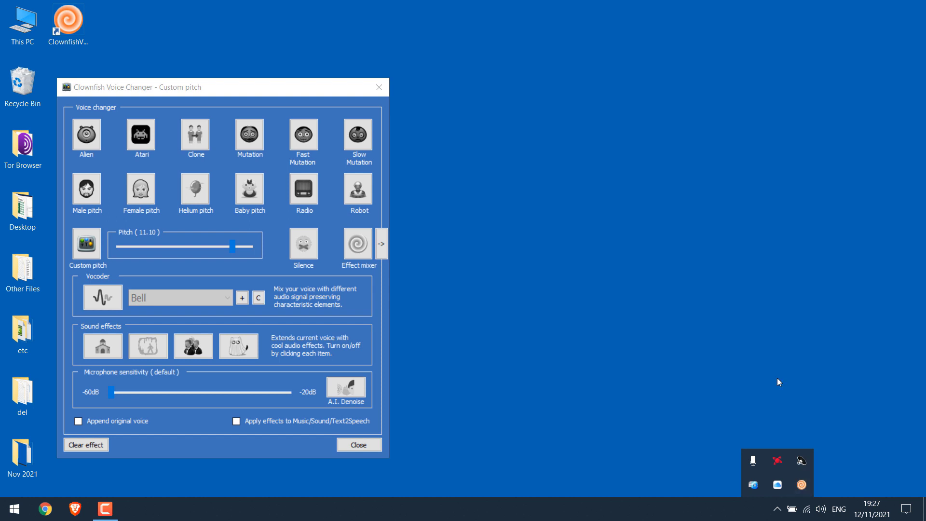
click(254, 95)
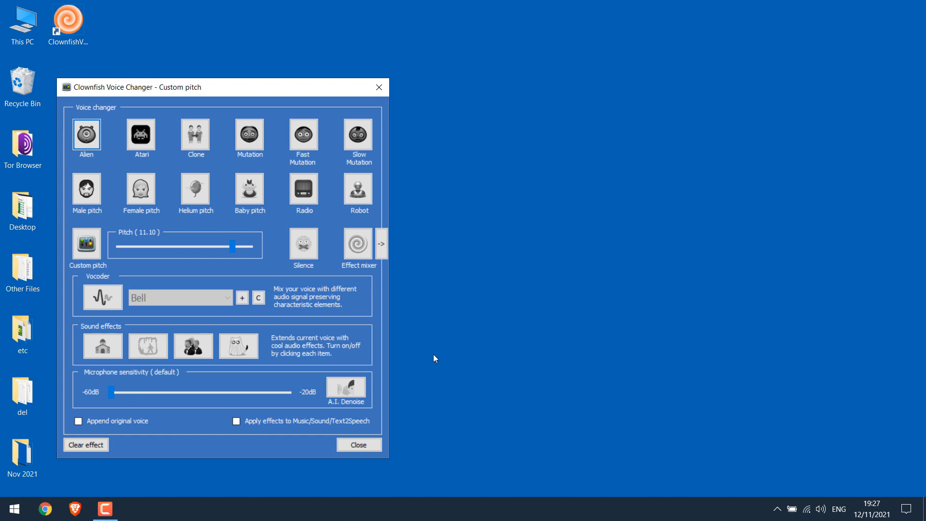
Preview Alien, Male and Female pitch, then select Custom pitch and lower it to -8.20.
click(86, 139)
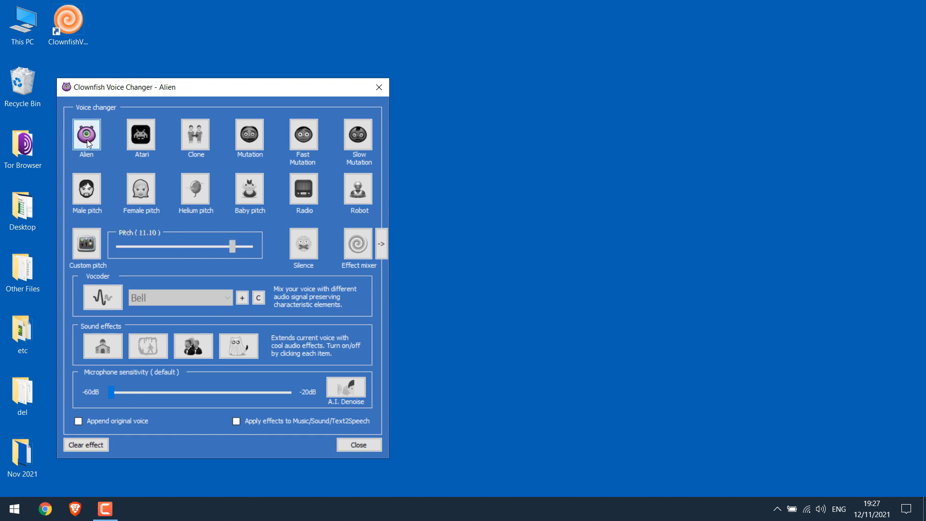
click(88, 186)
click(142, 190)
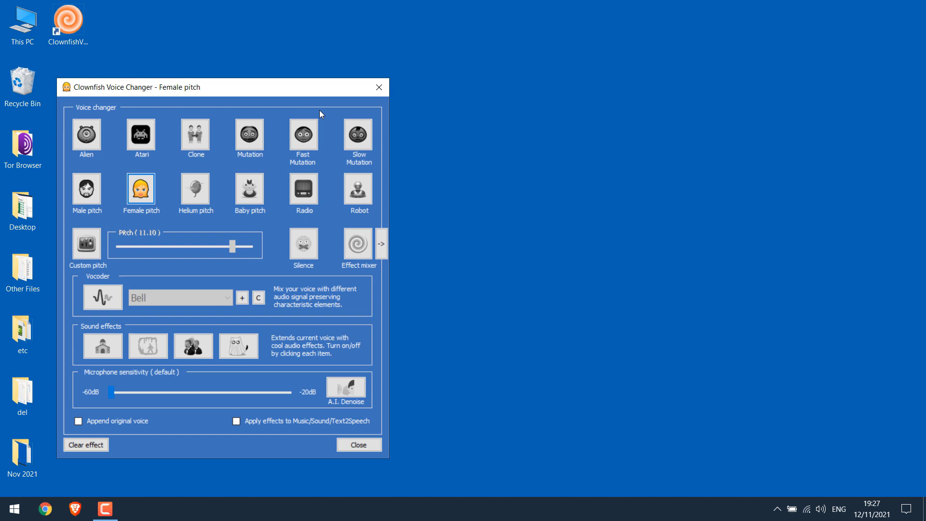
click(84, 248)
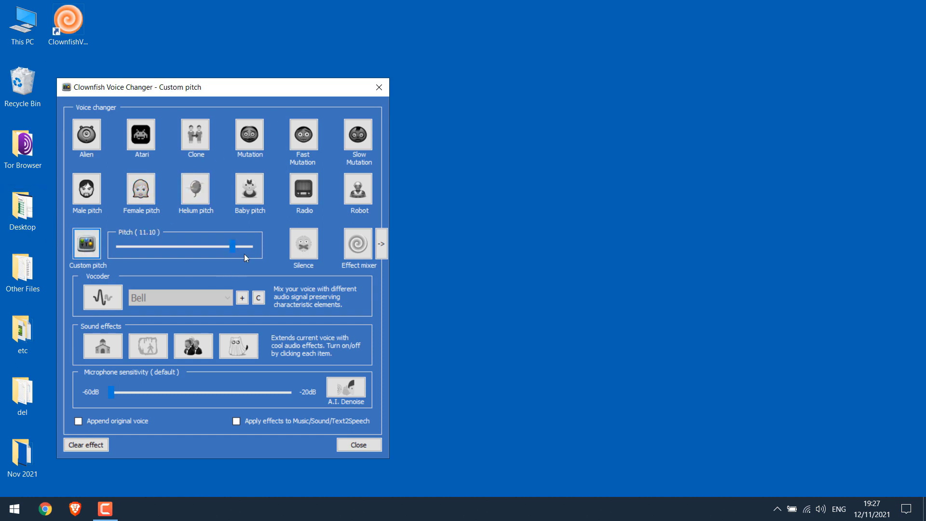
drag(232, 247, 150, 252)
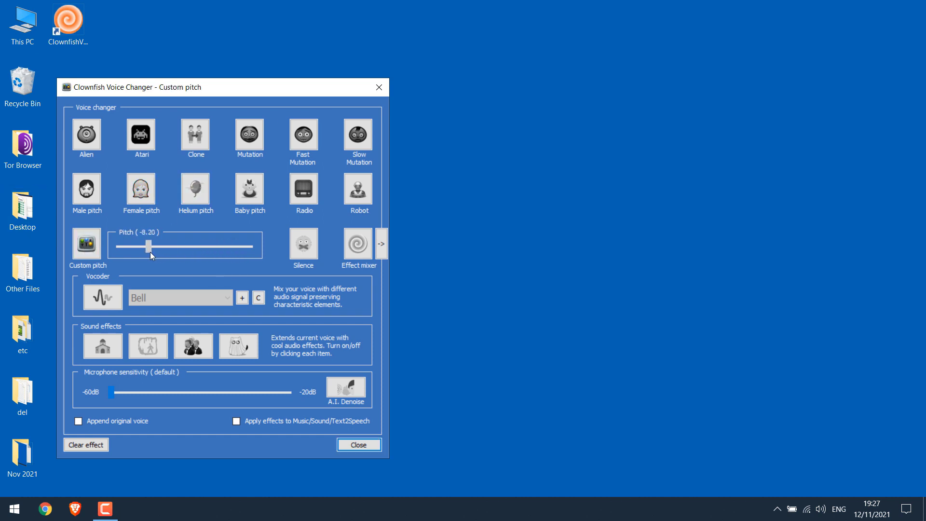